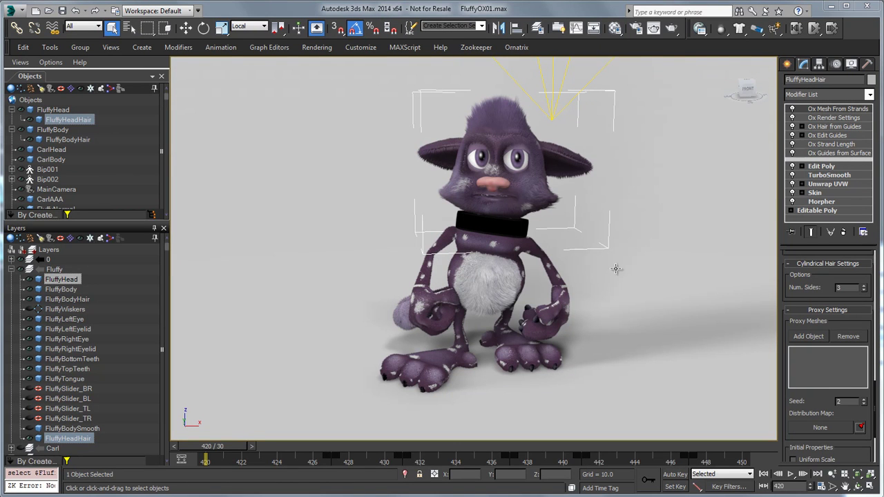
Turn off the Ox Mesh From Strands, Ox Render Settings and Ox Hair from Guides modifiers on FluffyHeadHair.
mouse_move(541, 249)
alt+middle_down()
mouse_move(601, 246)
mouse_move(531, 248)
alt+middle_up()
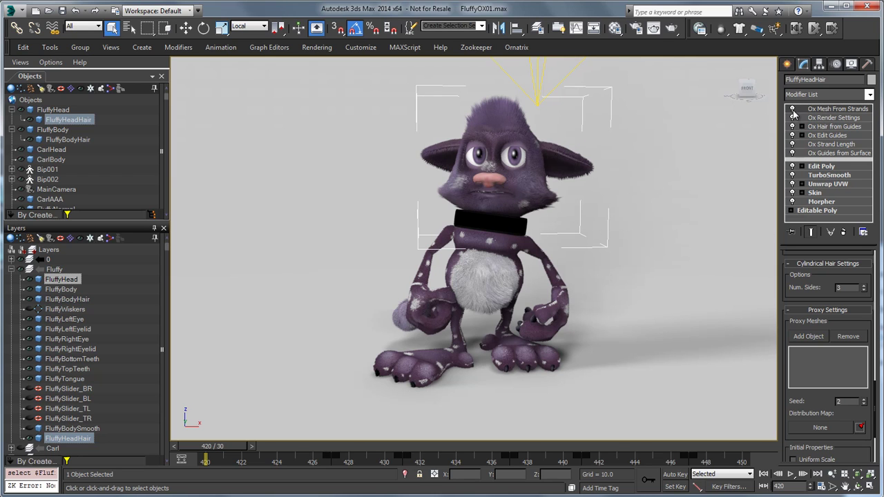
click(792, 110)
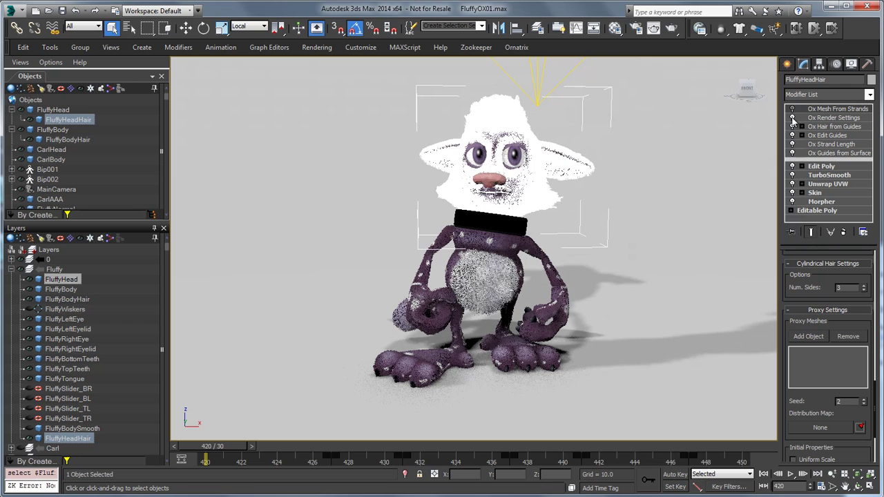
click(793, 127)
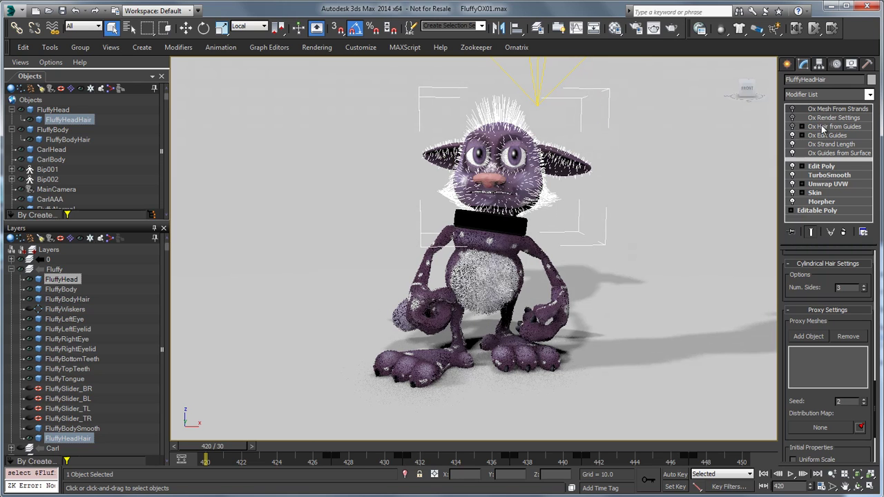
click(823, 137)
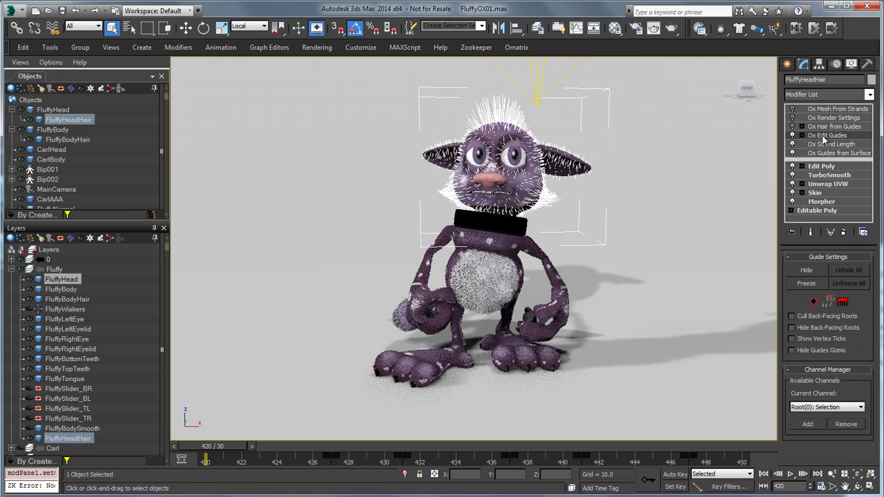
Isolate FluffyHead with FluffyHeadHair and turn off the Skin and Morpher modifiers on FluffyHead.
ctrl+click(53, 110)
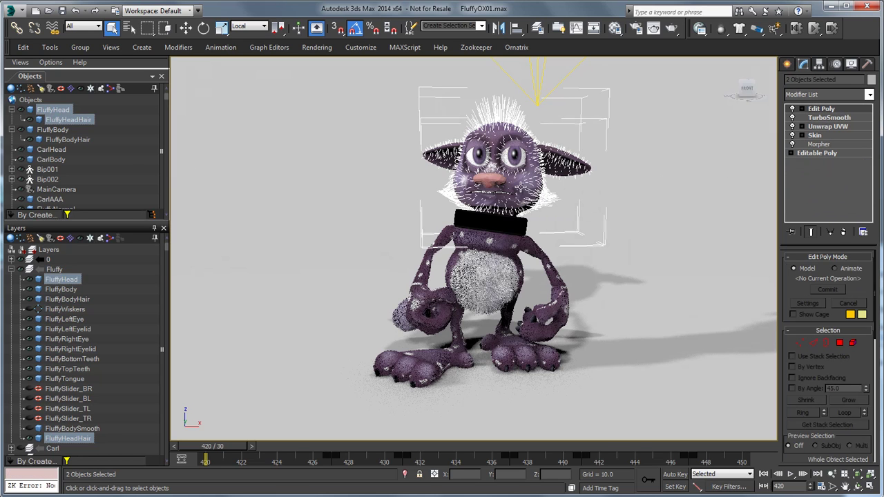
click(406, 474)
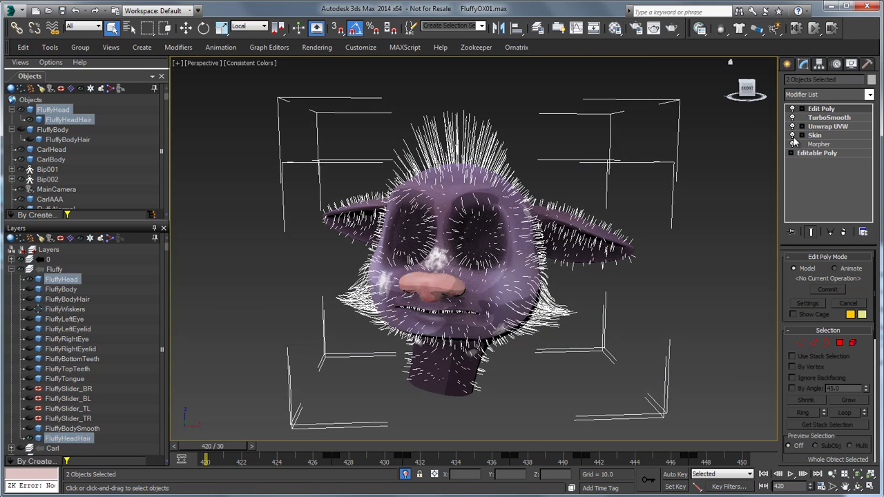
ctrl+click(67, 119)
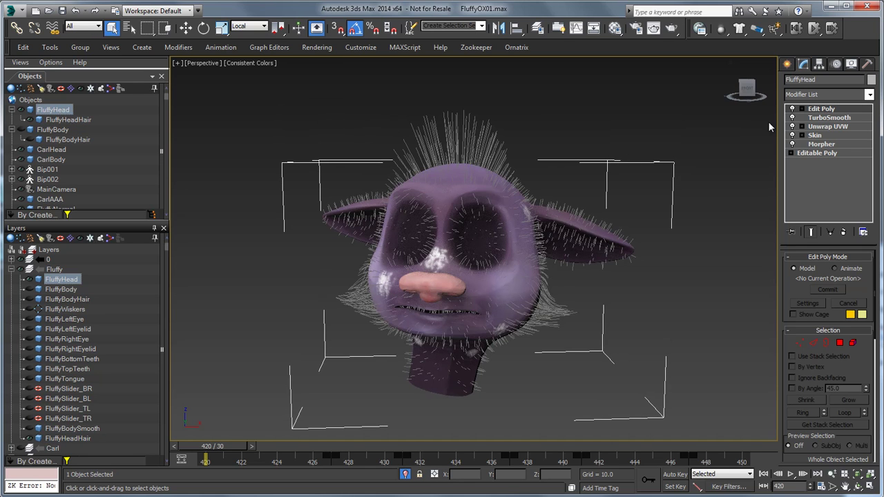
click(792, 135)
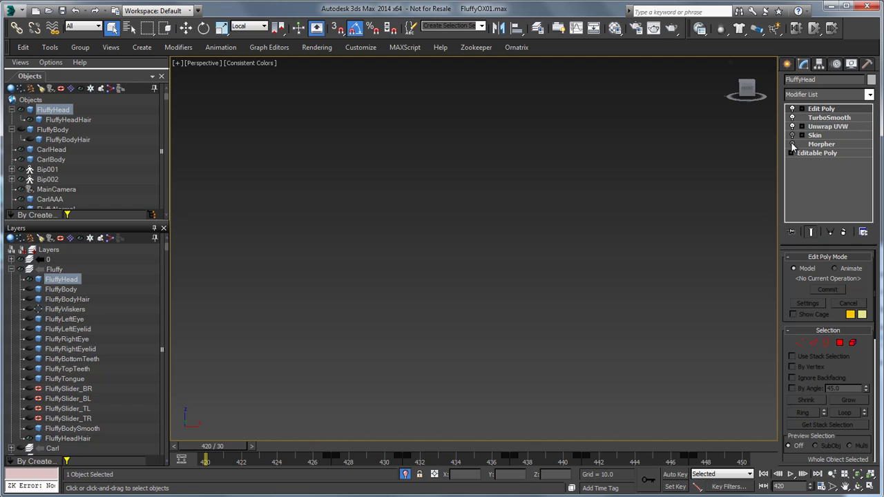
click(870, 477)
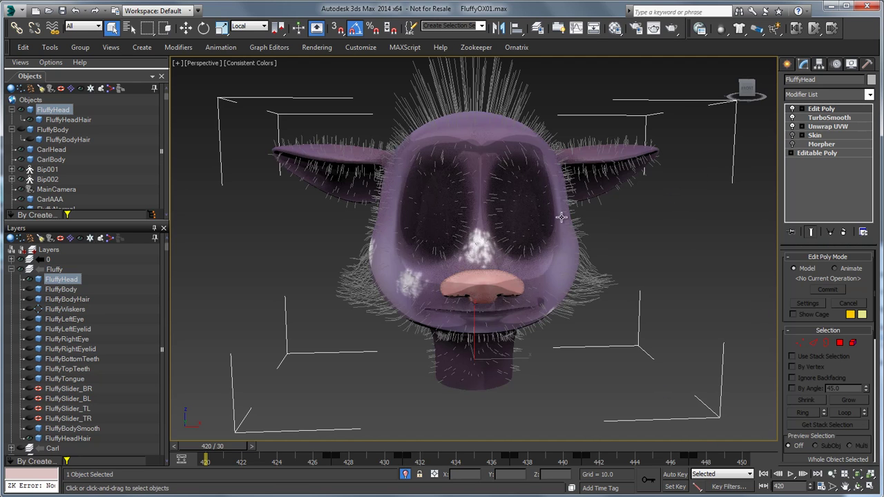
In a front view, delete all FluffyHeadHair guides on the viewer's left half of the head at root level in Ox Edit Guides.
key(f)
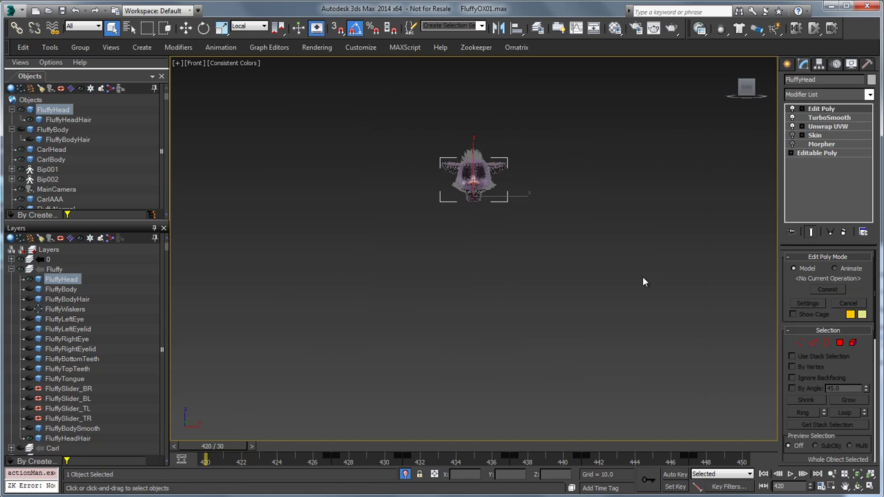
scroll(514, 221, up, 2)
scroll(515, 221, up, 6)
middle_drag(515, 221, 643, 223)
click(570, 323)
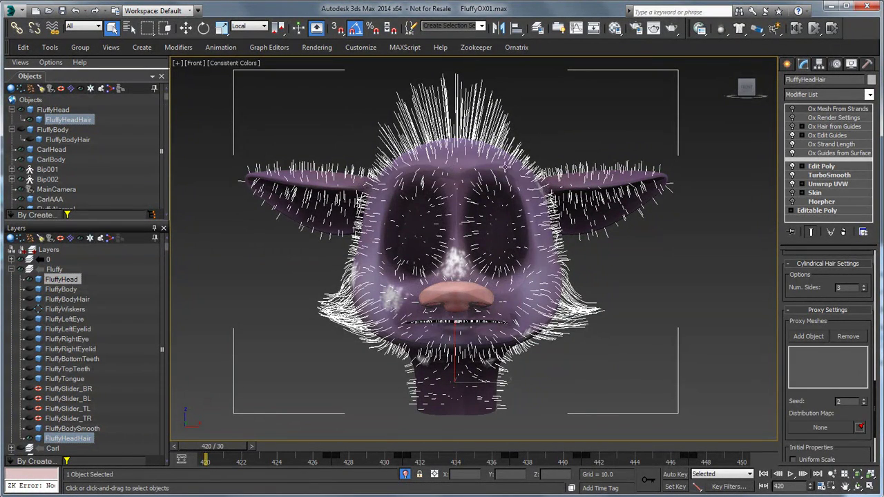
click(838, 136)
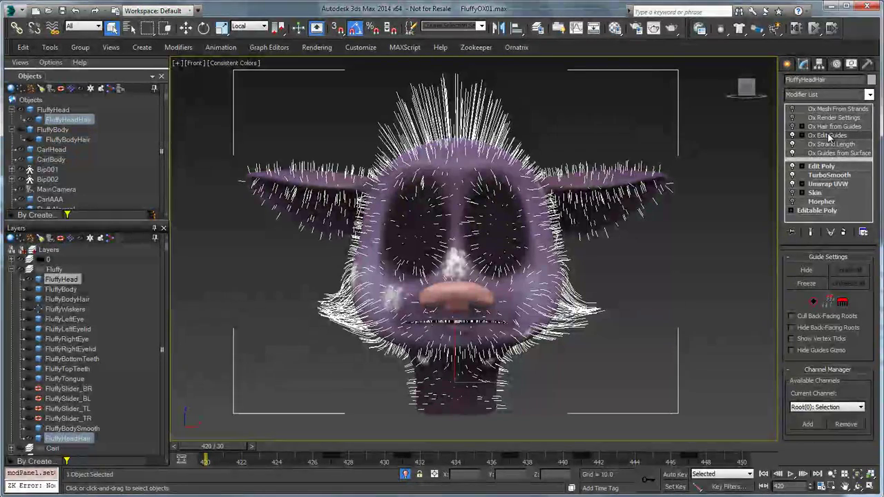
click(828, 135)
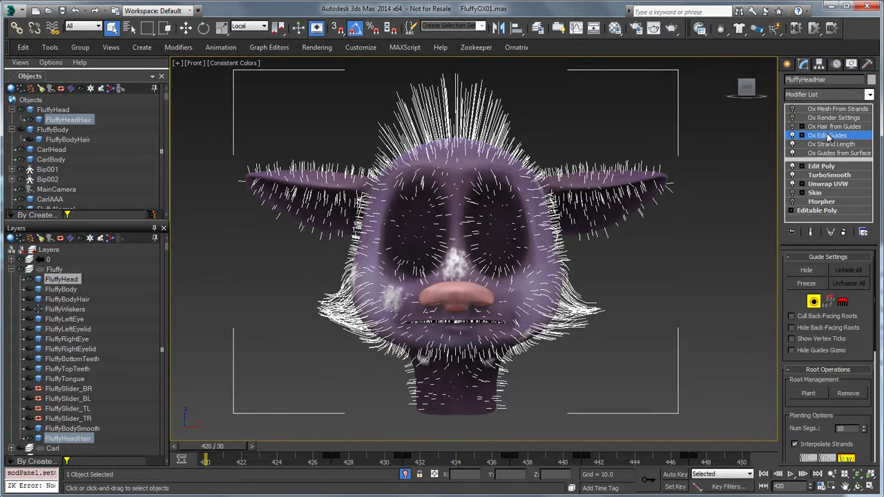
scroll(490, 82, down, 1)
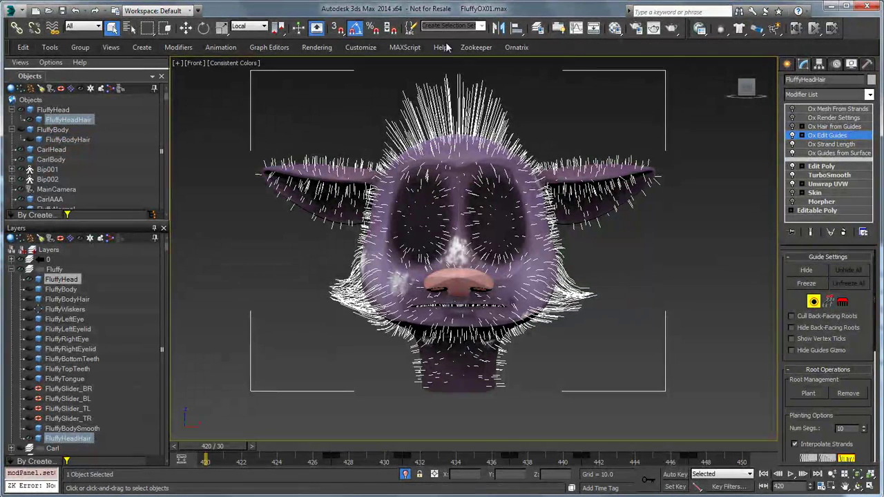
drag(457, 62, 212, 425)
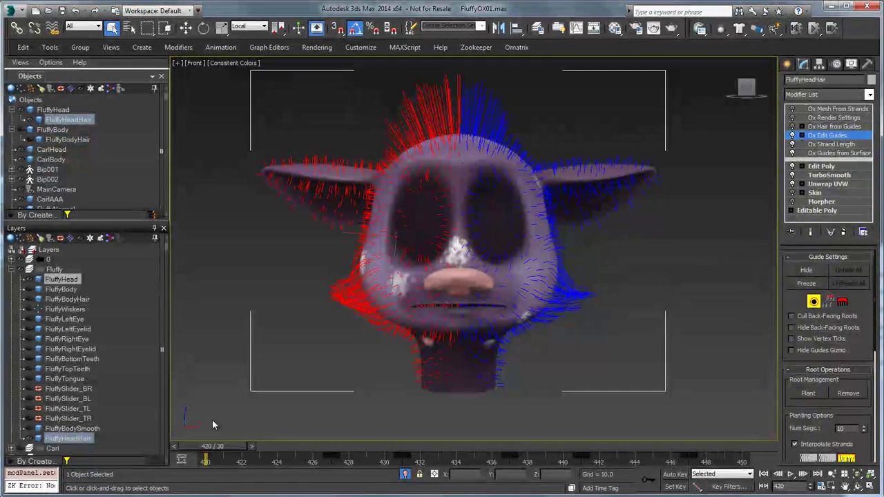
key(Delete)
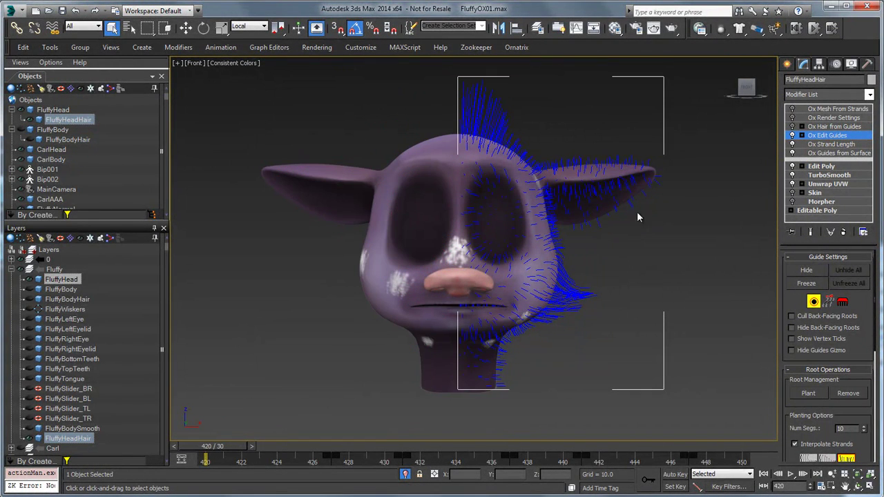
click(812, 303)
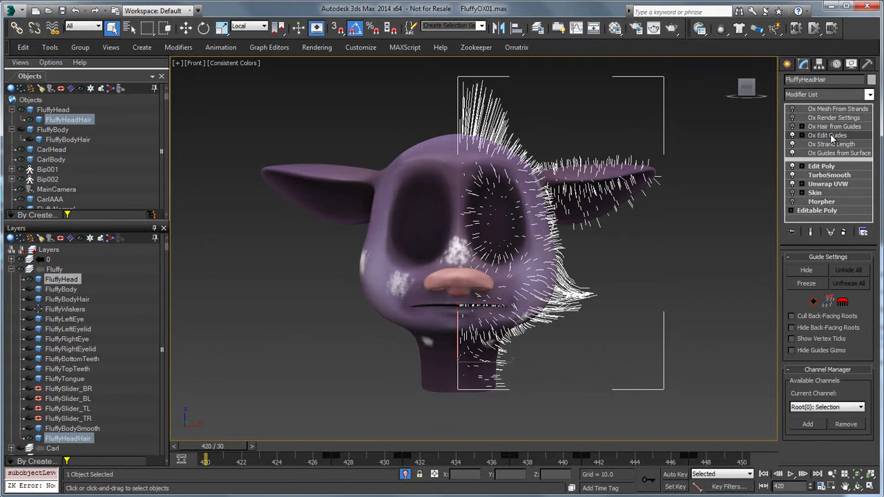
Add an Ox Strand Symmetry modifier directly above Ox Edit Guides on FluffyHeadHair.
click(826, 94)
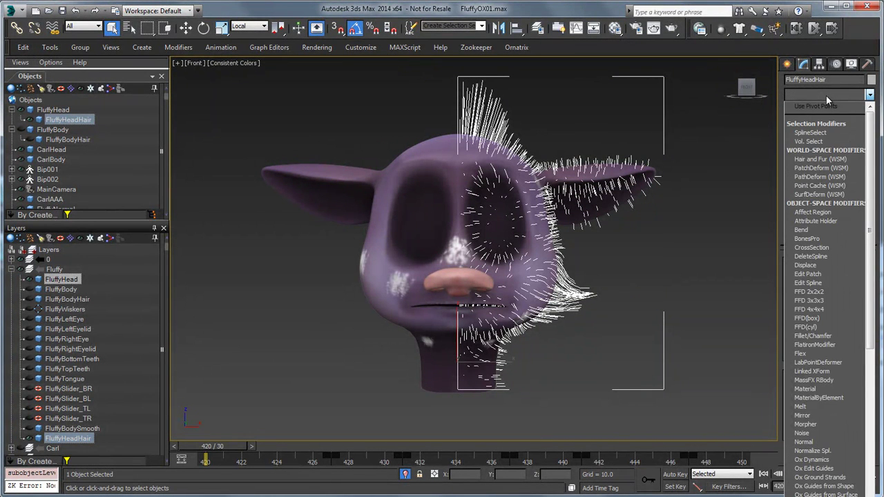
key(o)
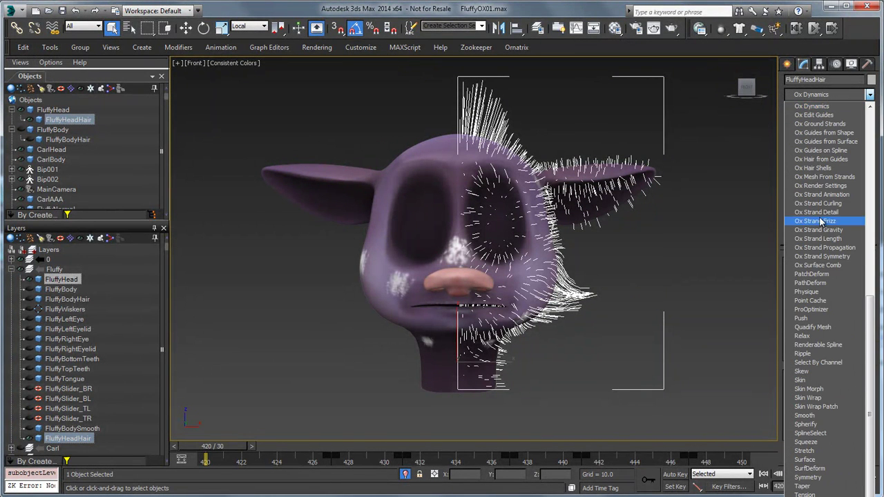
click(822, 257)
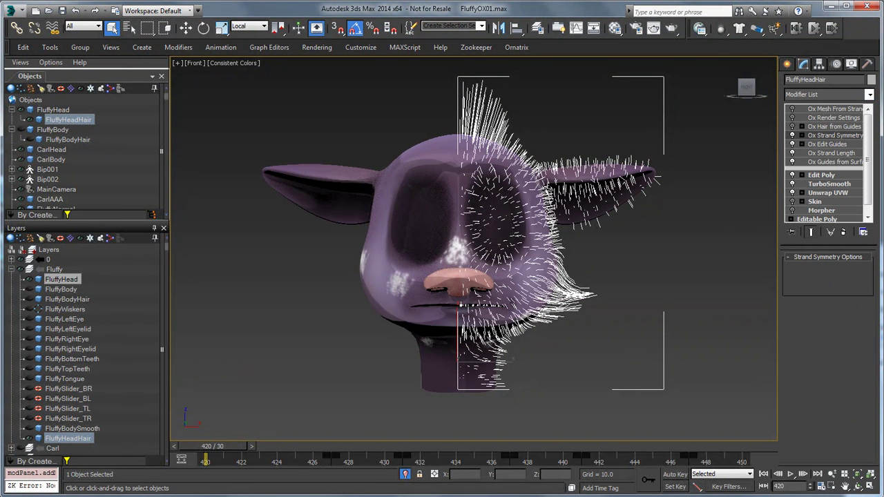
Rotate the strand symmetry plane about the vertical axis so it mirrors the remaining guides onto the bare half of the head.
click(801, 135)
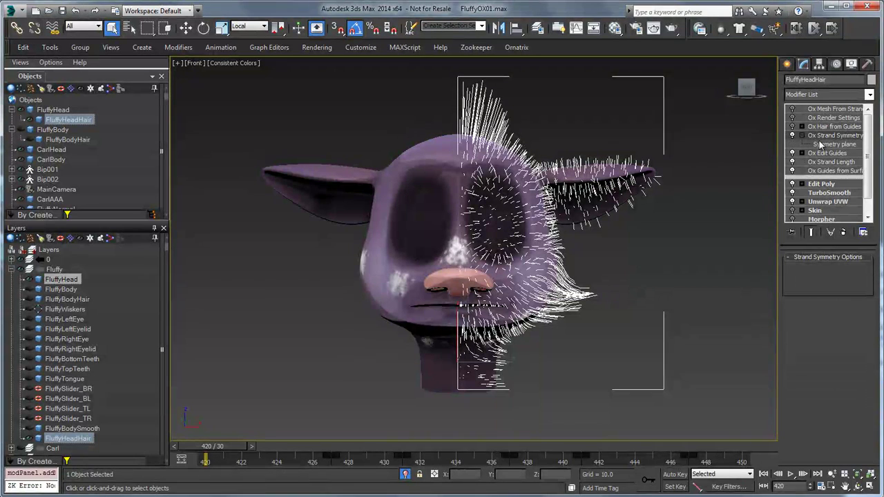
click(823, 145)
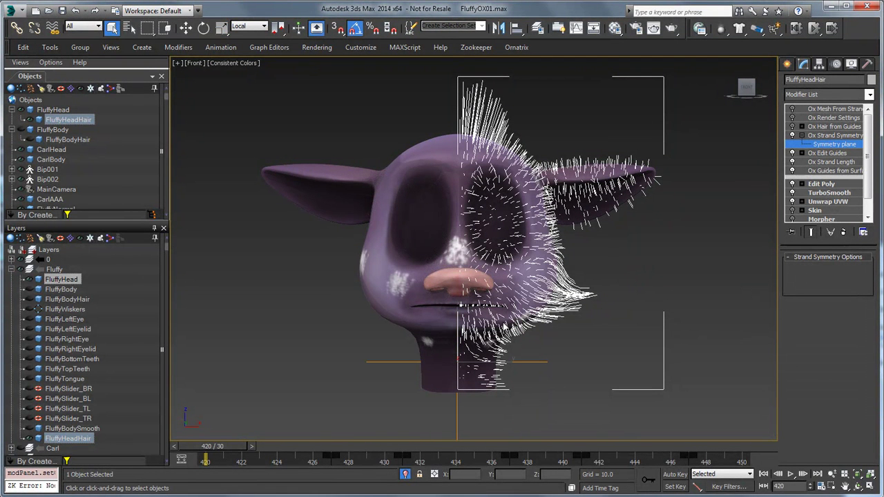
right_click(495, 280)
click(529, 302)
alt+middle_drag(512, 321, 545, 334)
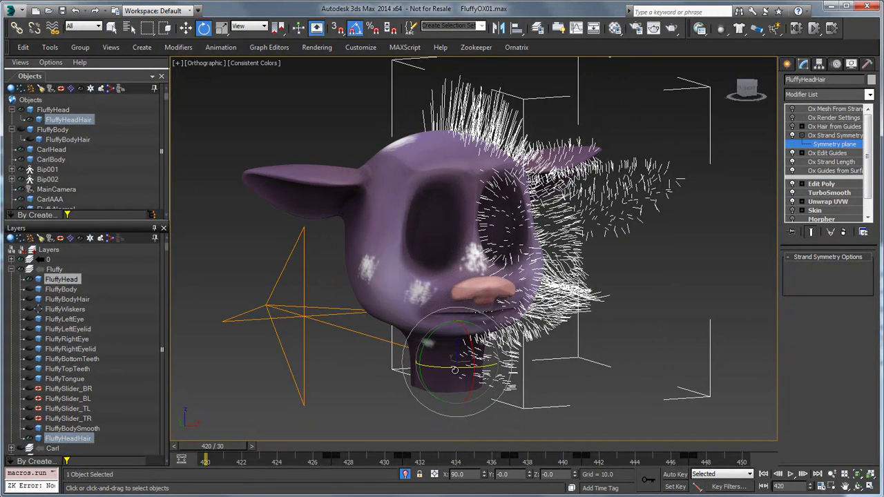
drag(452, 370, 497, 359)
alt+middle_drag(556, 353, 506, 350)
key(ctrl+z)
drag(444, 362, 495, 364)
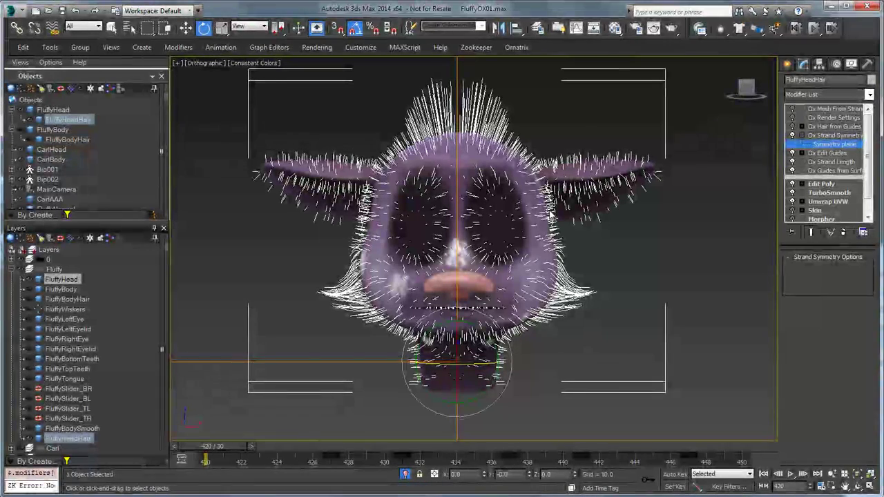
Comb the original guides along the cheek and ear with the Ox Edit Guides brush and check the mirrored half.
click(821, 153)
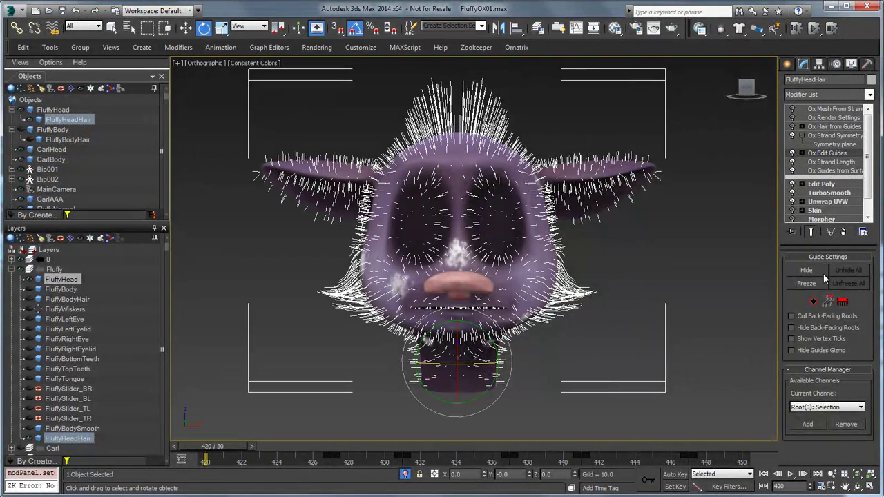
click(842, 301)
drag(594, 278, 577, 309)
drag(564, 242, 571, 270)
mouse_move(567, 155)
mouse_down()
mouse_move(609, 161)
mouse_move(639, 151)
mouse_up()
drag(583, 215, 618, 210)
mouse_move(615, 119)
mouse_down()
mouse_move(613, 150)
mouse_move(635, 206)
mouse_up()
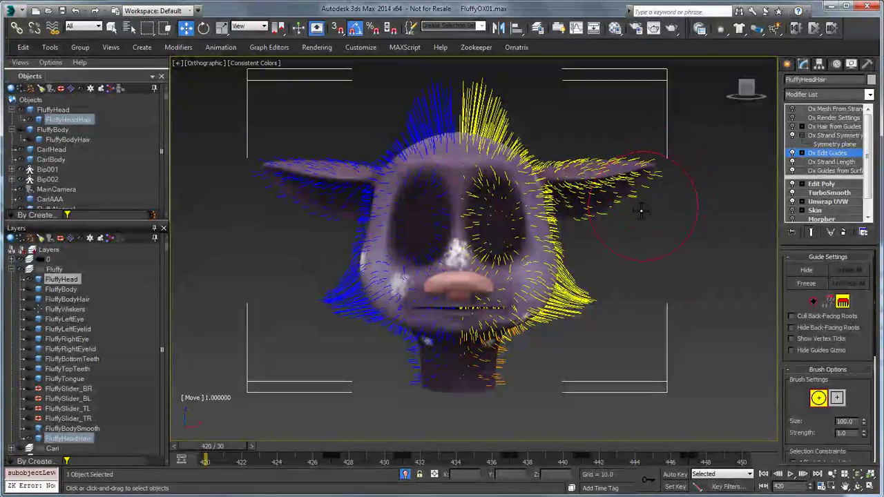
click(814, 232)
click(811, 232)
alt+middle_drag(414, 124, 472, 145)
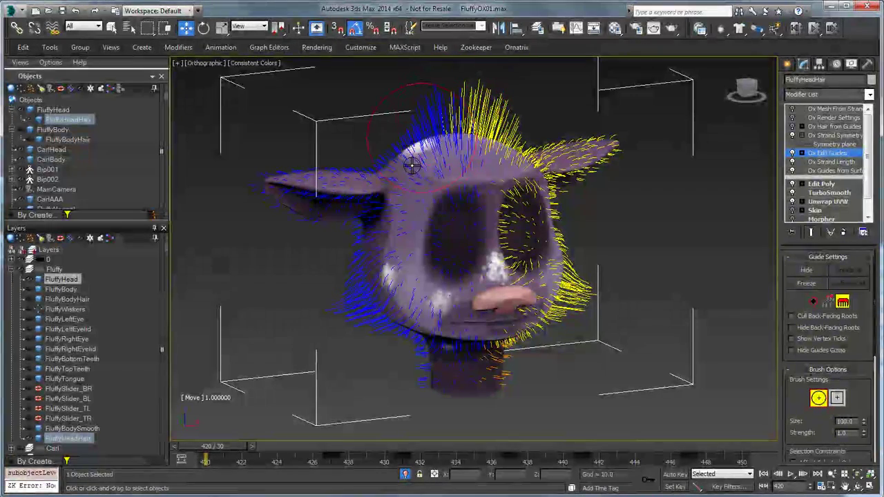
alt+middle_drag(395, 187, 466, 138)
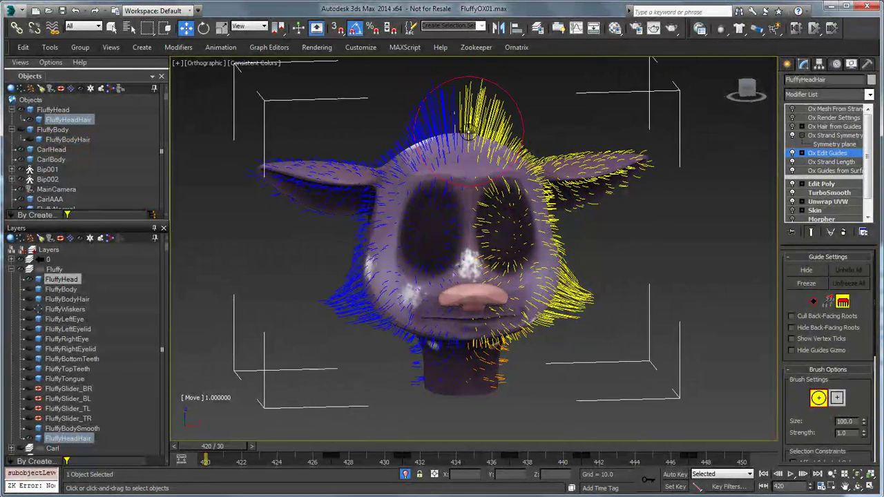
alt+middle_drag(495, 192, 476, 184)
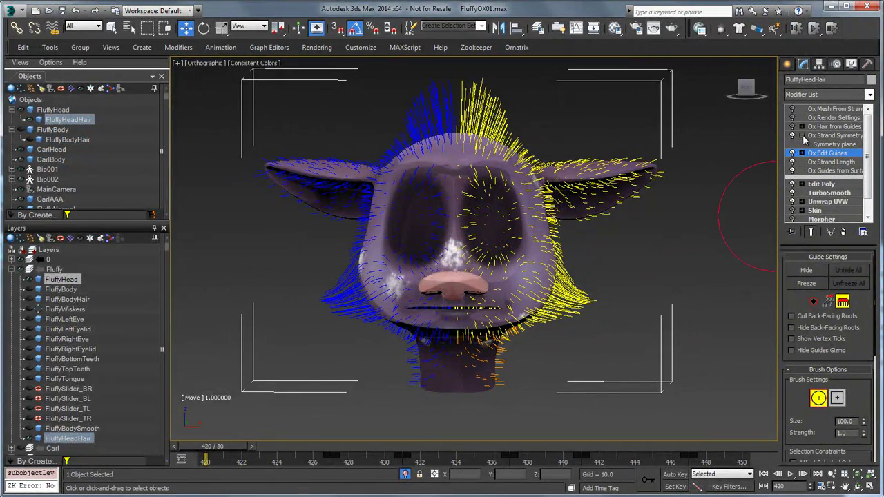
Add an Ox Ground Strands modifier directly above Ox Strand Symmetry.
click(805, 136)
click(826, 135)
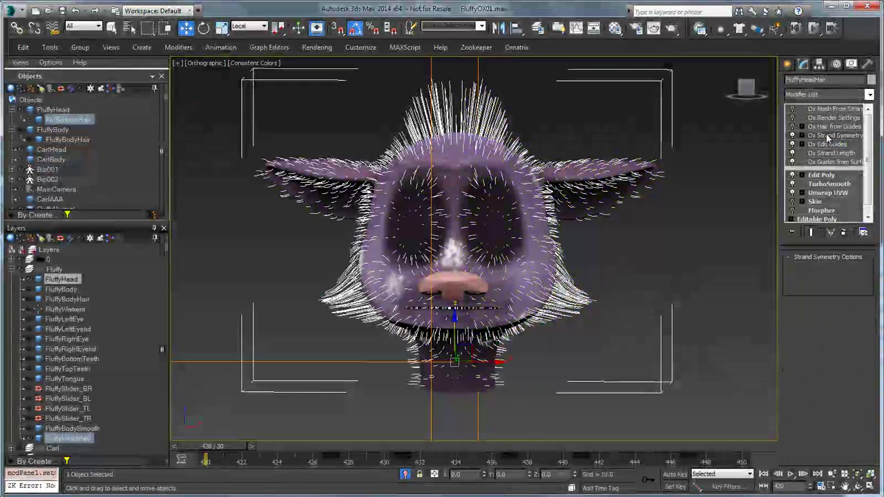
click(822, 94)
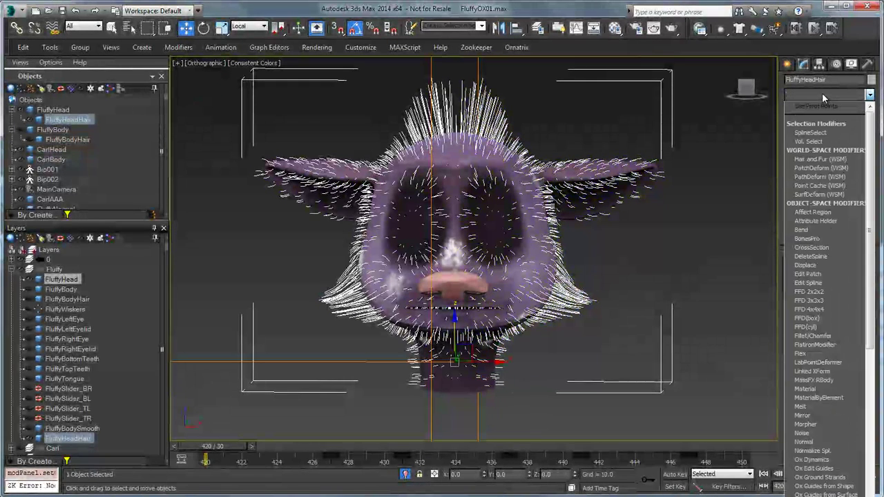
key(o)
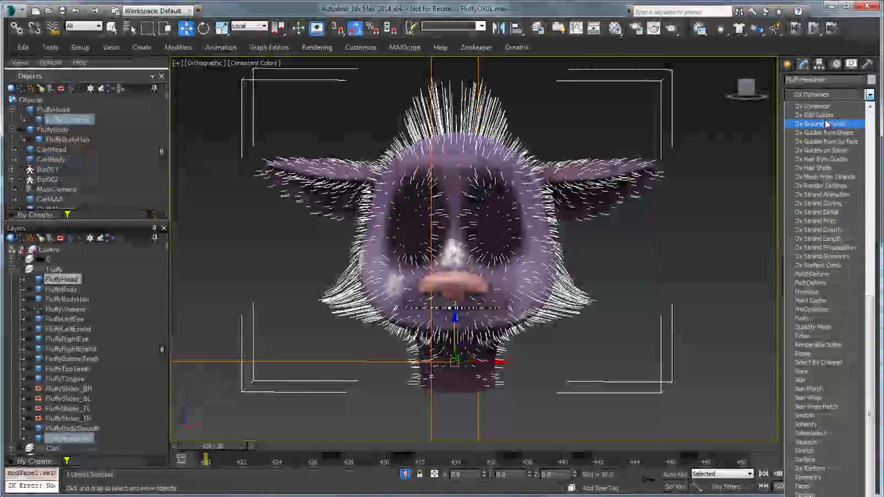
click(826, 124)
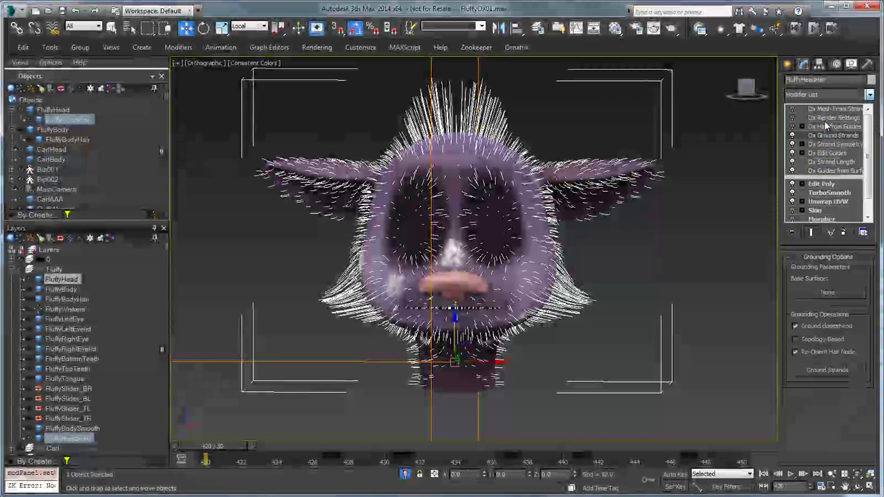
Set FluffyHead as the base surface for grounding and enable the Topology-Based option.
click(821, 292)
click(419, 159)
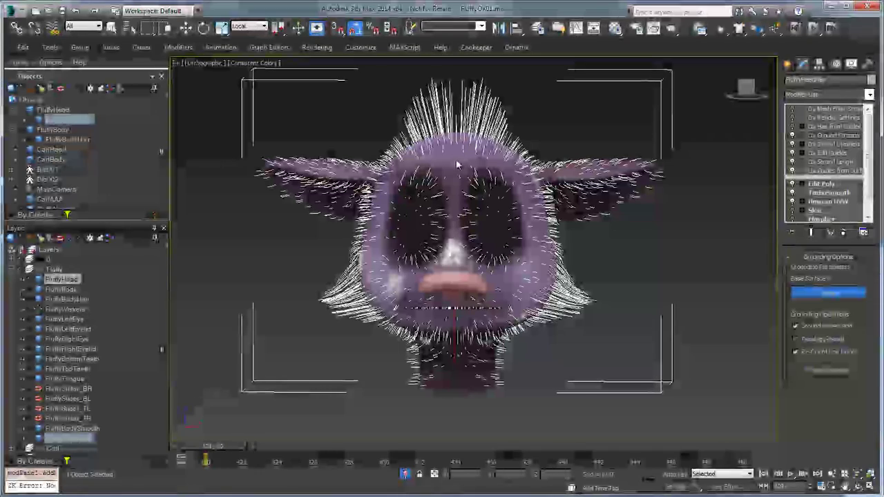
click(814, 341)
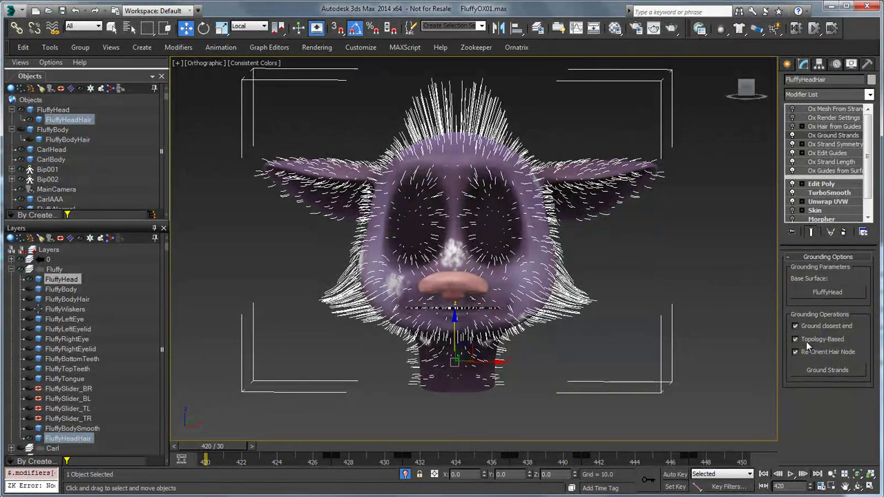
Ground the mirrored strands on the FluffyHead surface with Ox Ground Strands.
click(819, 368)
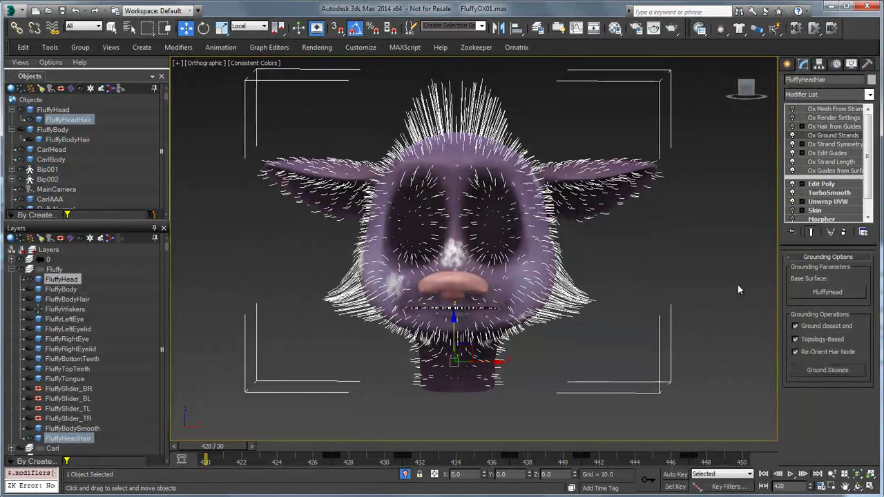
Try the second root distribution type in the existing Ox Hair from Guides modifier.
click(814, 127)
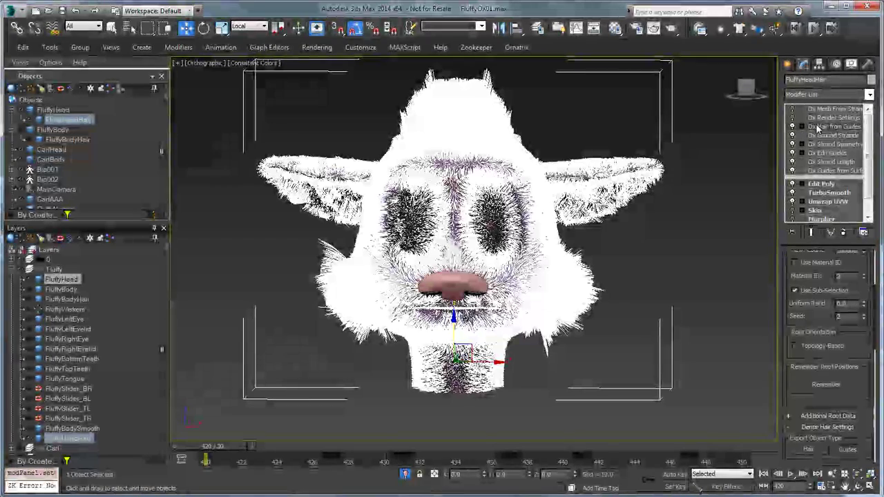
scroll(820, 263, up, 3)
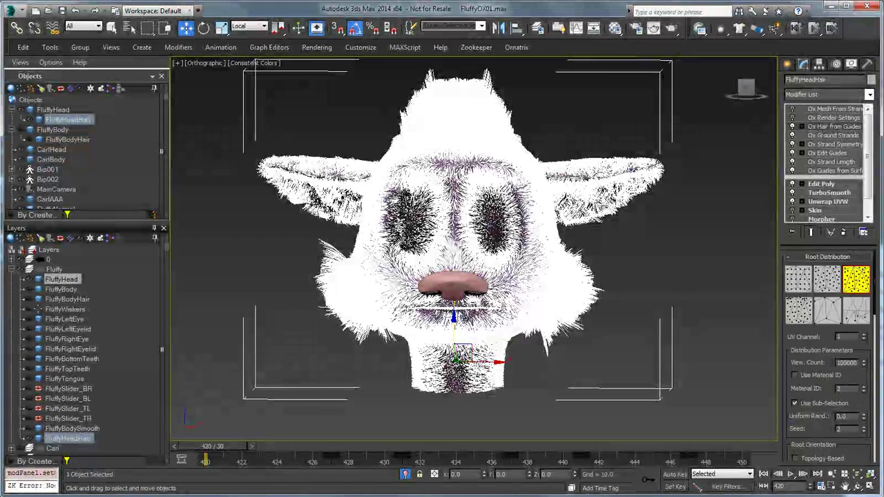
click(827, 278)
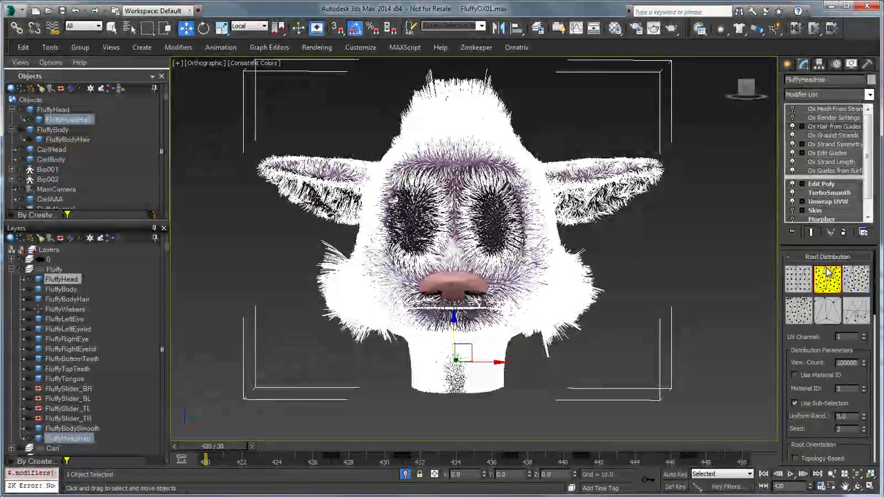
Replace Ox Hair from Guides with a fresh one directly above Ox Ground Strands and set its view count to 100000.
click(830, 126)
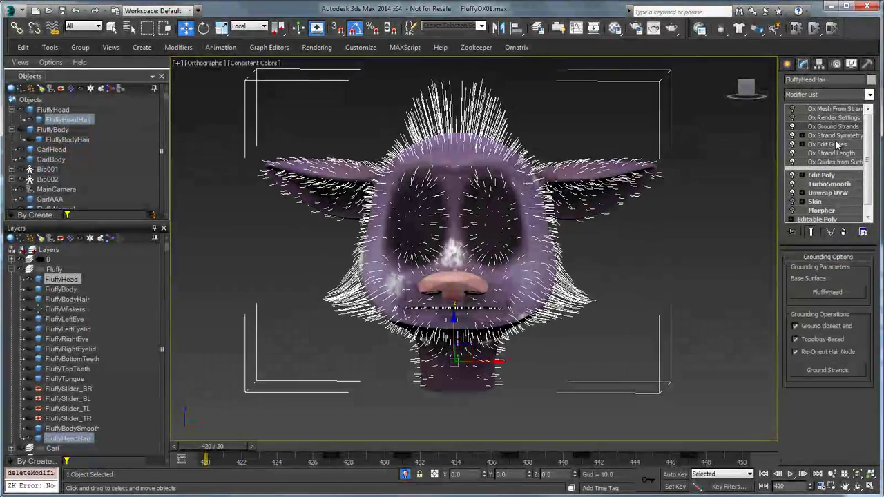
click(824, 95)
scroll(821, 118, down, 15)
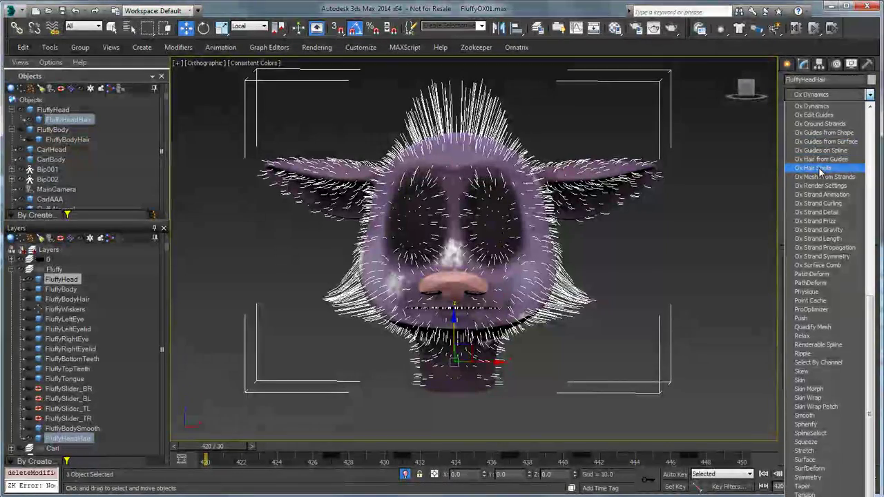
click(822, 159)
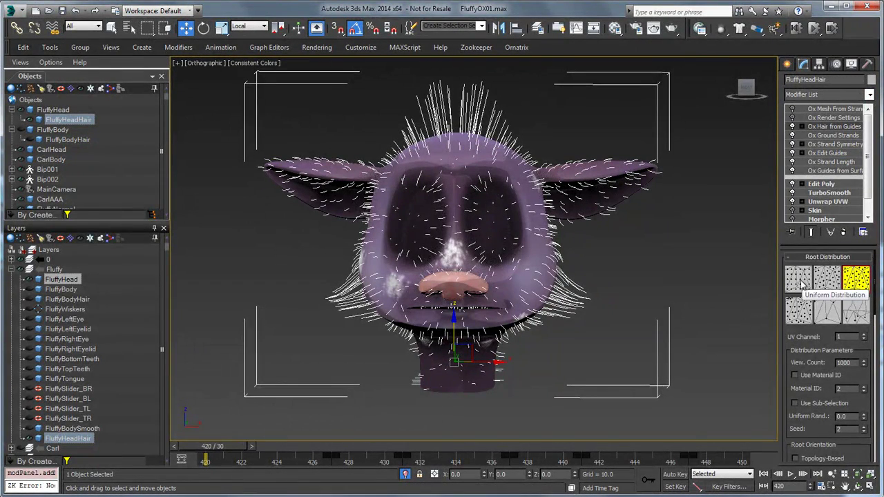
click(843, 363)
key(Return)
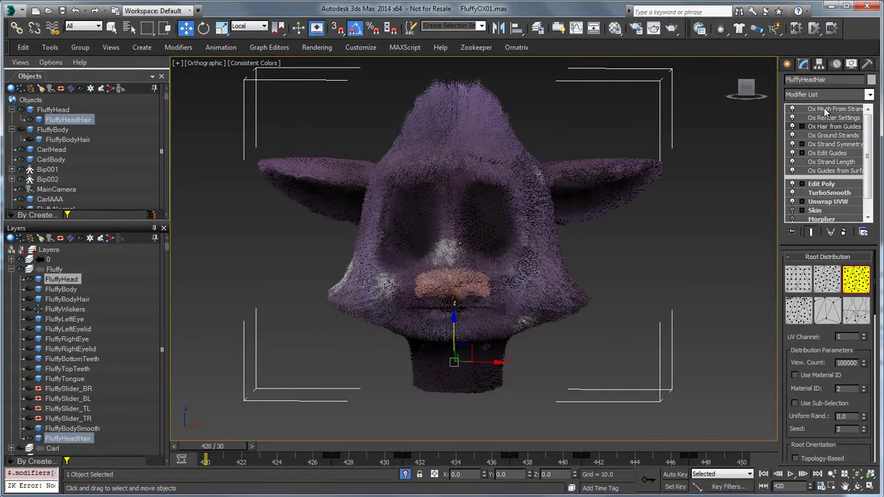
Check Ox Mesh From Strands and set the Ox Hair from Guides view count to 20000.
click(825, 110)
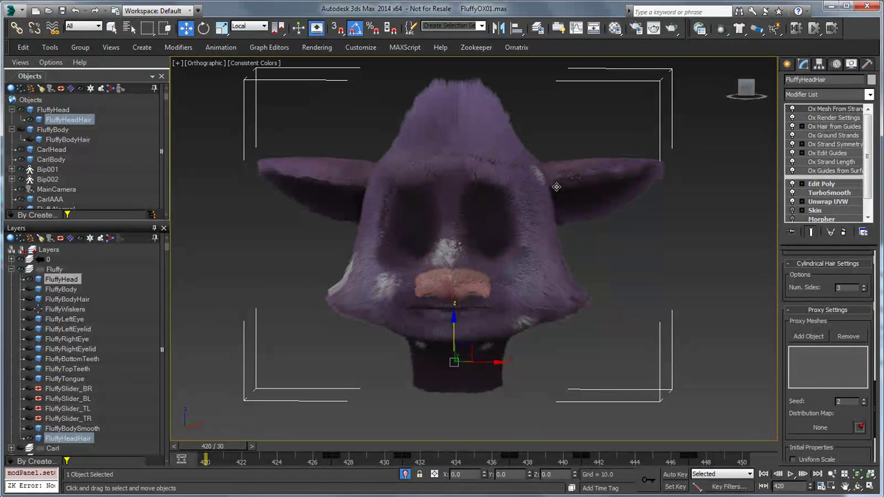
click(826, 127)
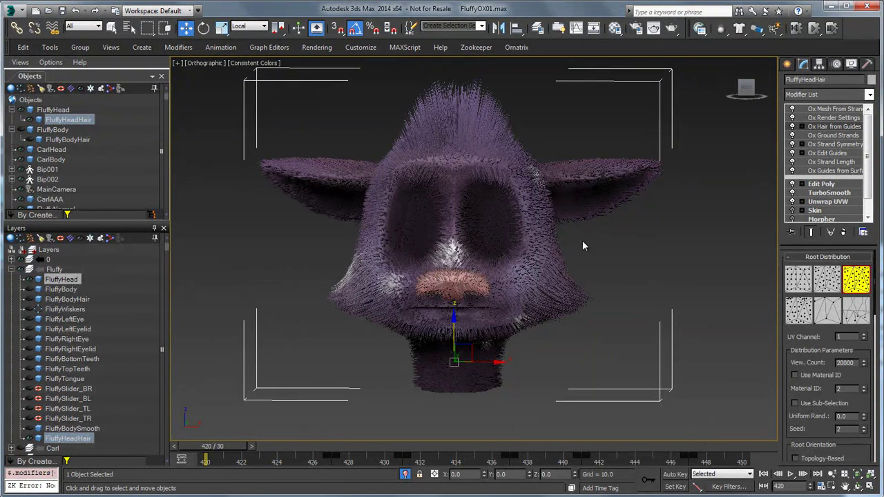
Move the guide control points at the cheek tuft's tip slightly upward in the Ox Edit Guides modifier below the symmetry.
click(825, 135)
click(821, 153)
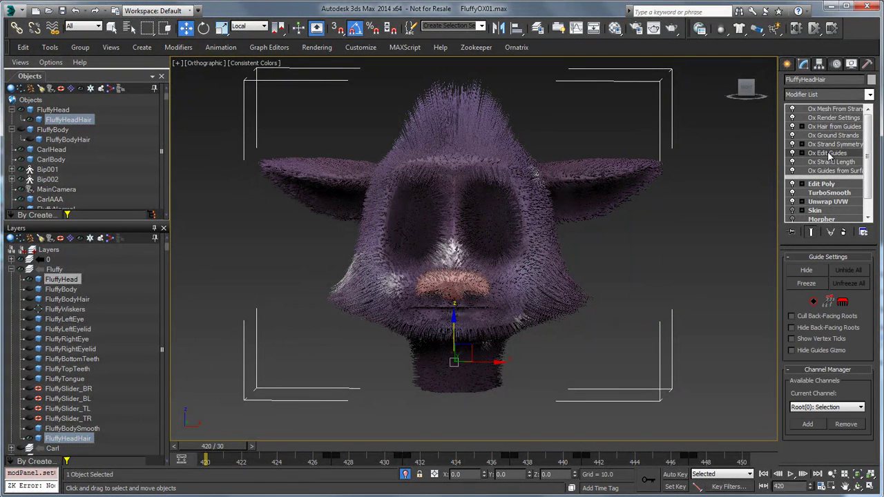
click(826, 301)
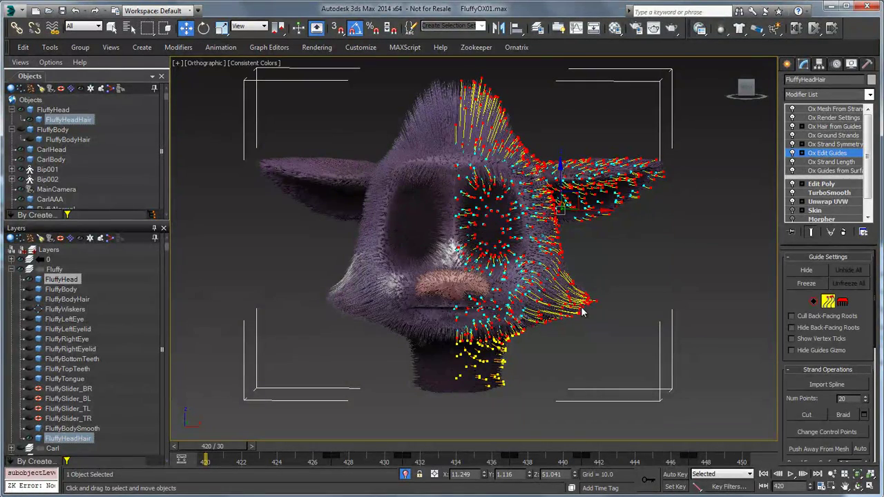
click(594, 297)
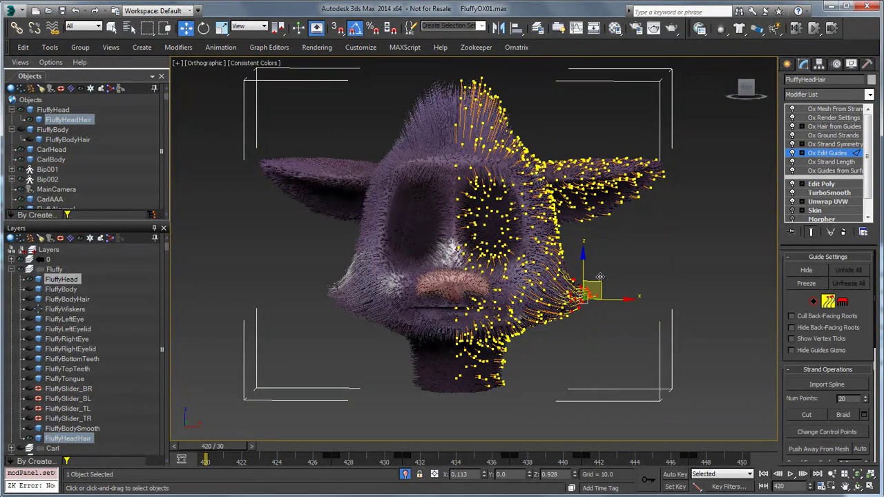
drag(600, 274, 600, 274)
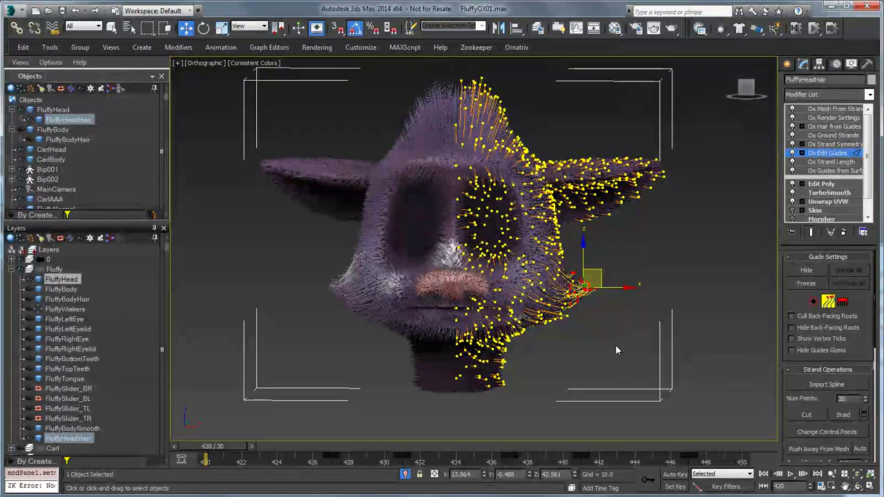
click(825, 136)
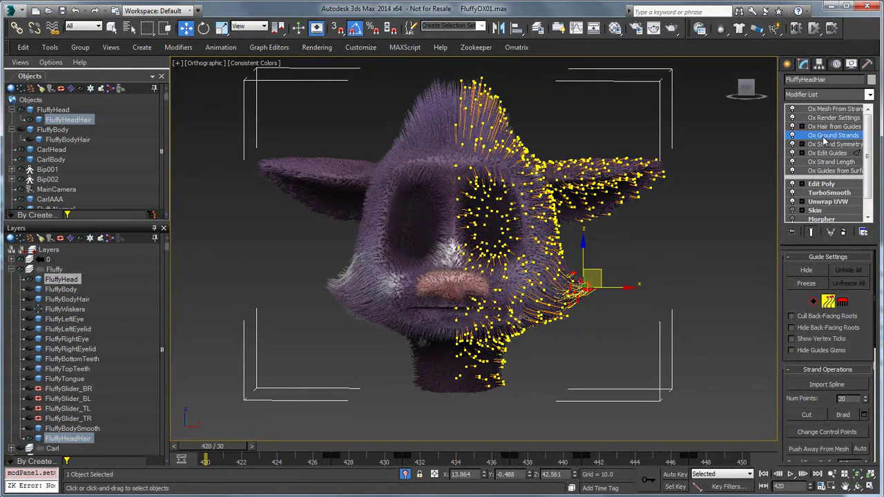
click(822, 154)
Add a second Ox Edit Guides modifier directly above Ox Ground Strands.
click(827, 136)
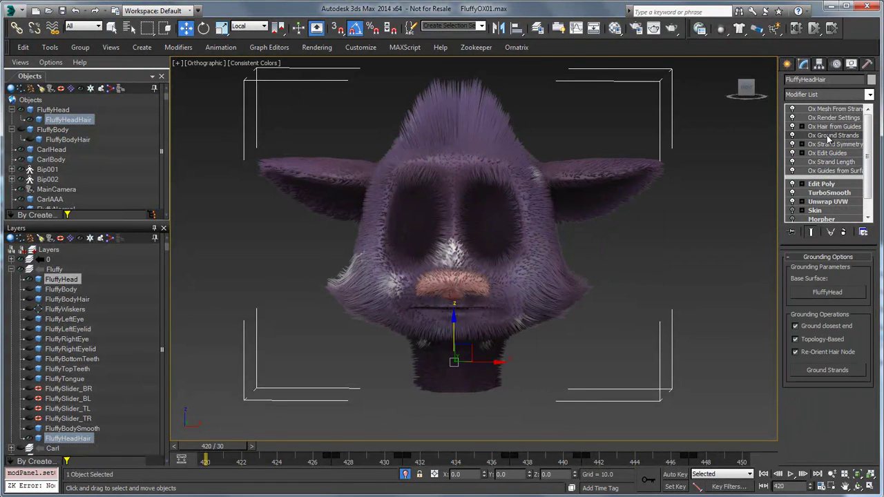
click(827, 94)
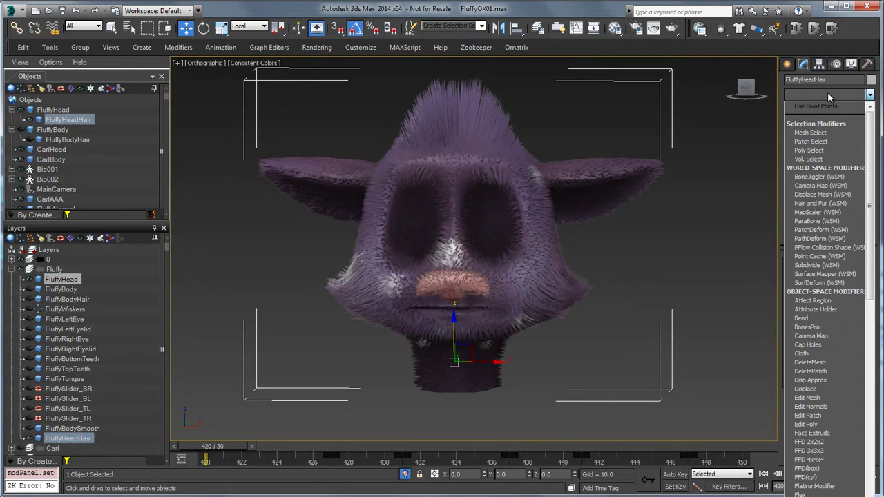
key(o)
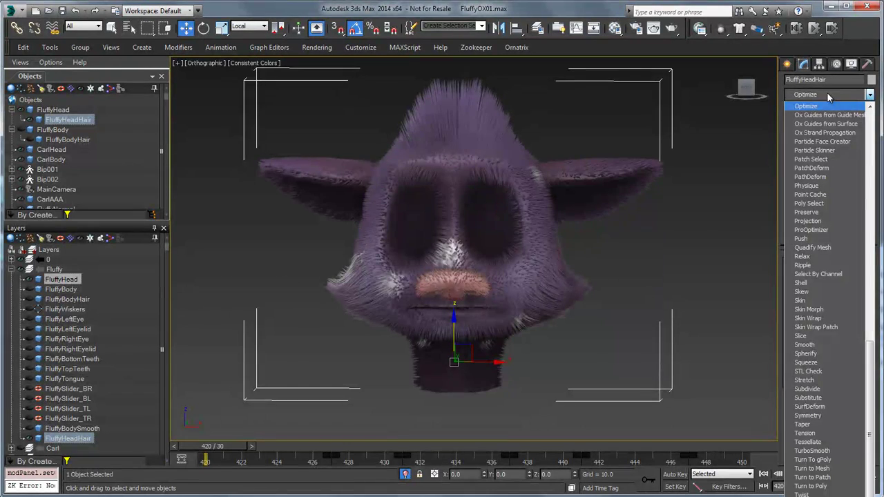
click(825, 115)
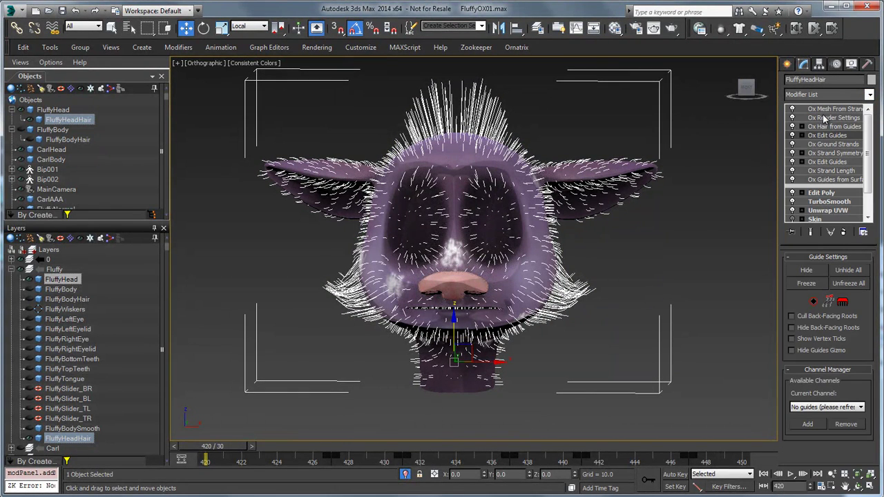
Comb the hair on top of the head into an asymmetrical peak with the new Ox Edit Guides brush, and deselect the hair.
click(828, 136)
click(841, 302)
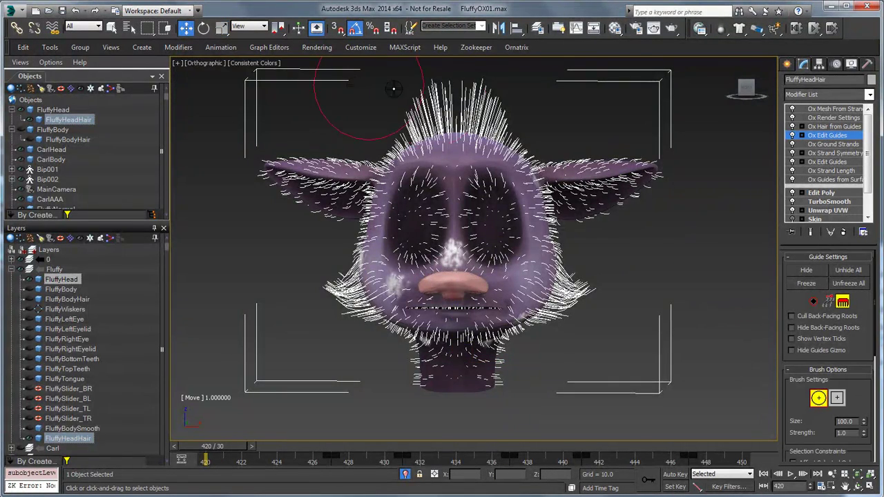
mouse_move(496, 107)
mouse_down()
mouse_move(415, 104)
mouse_move(426, 90)
mouse_up()
mouse_move(485, 95)
mouse_down()
mouse_move(493, 99)
mouse_move(474, 89)
mouse_move(430, 103)
mouse_up()
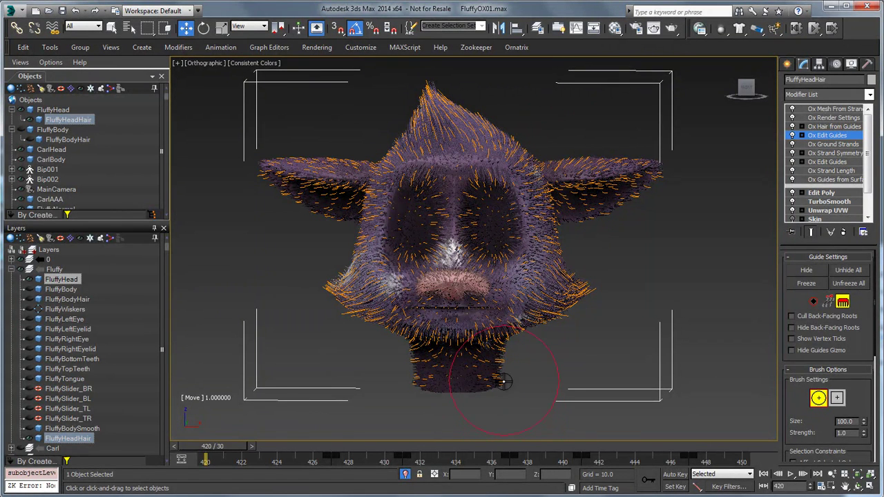
click(823, 118)
click(828, 109)
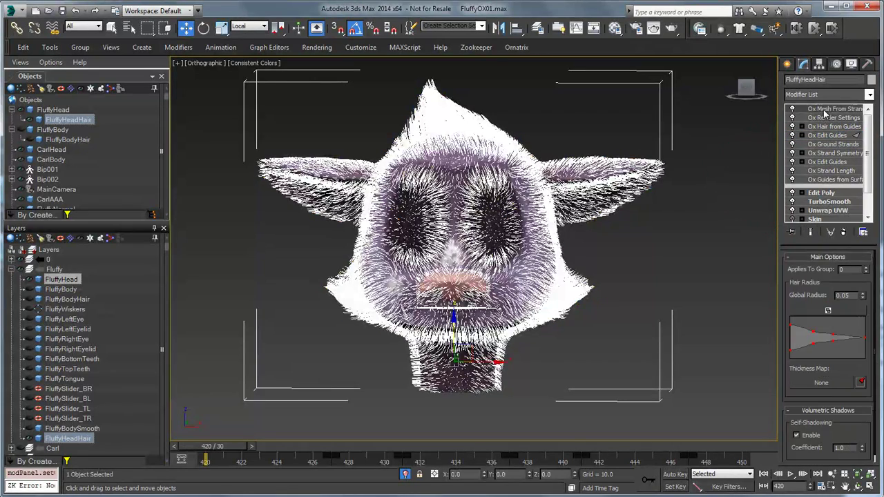
click(622, 267)
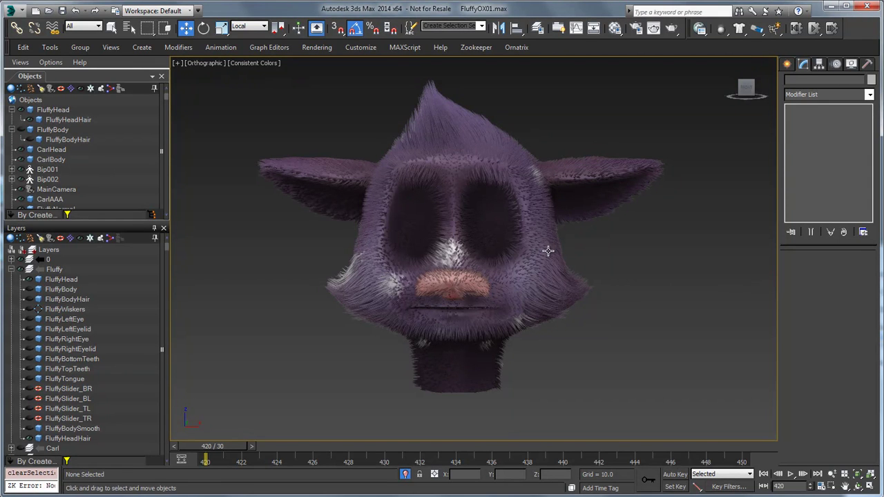
Re-enable the Skin and Morpher modifiers on FluffyHead and advance the timeline one frame to refresh the pose.
click(83, 120)
click(73, 113)
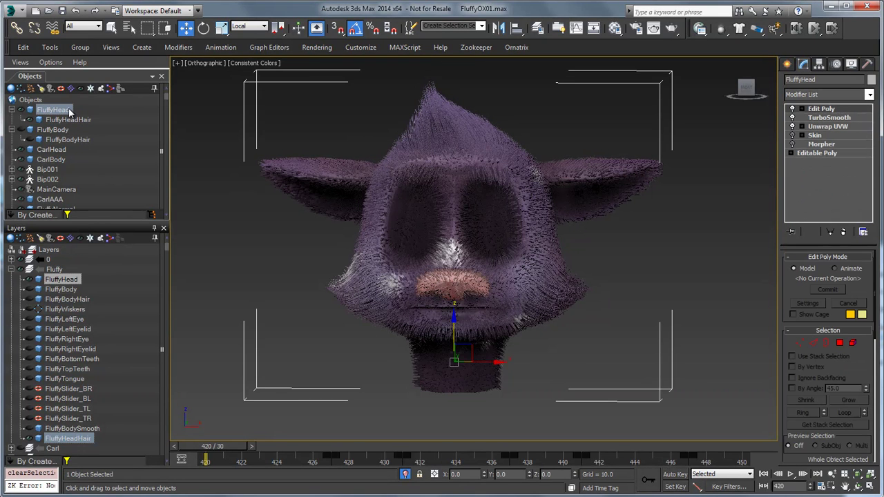
click(792, 136)
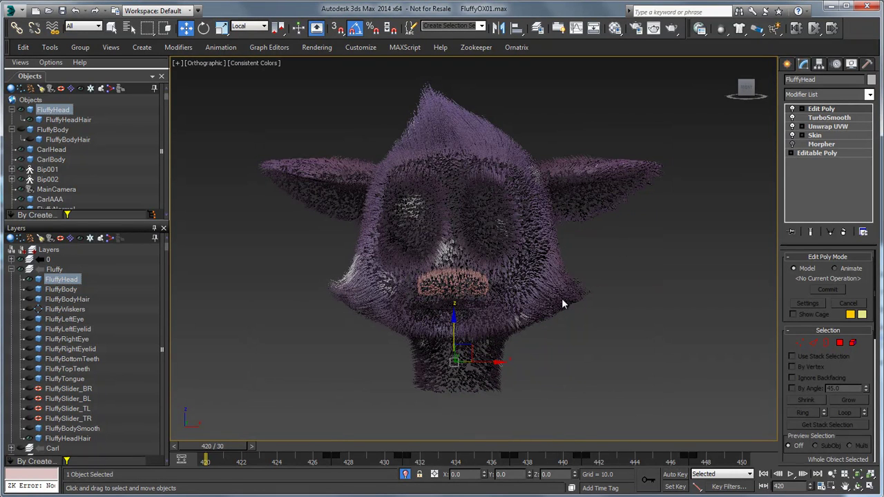
click(252, 447)
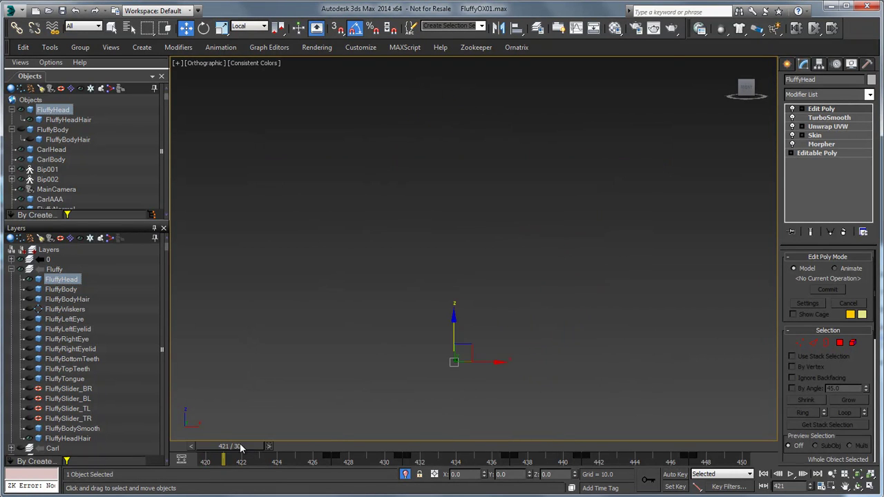
View the scene through VRayPhysicalCamera001 and turn off isolation to show the complete character.
key(c)
double_click(424, 180)
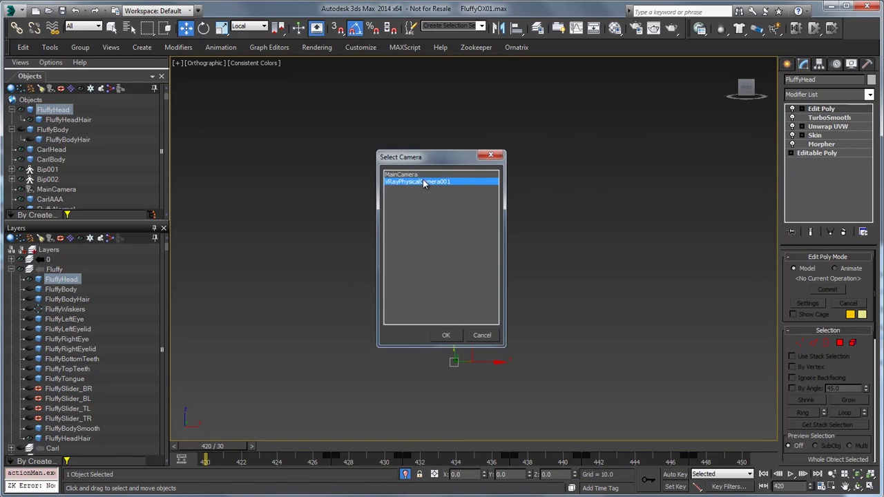
click(405, 474)
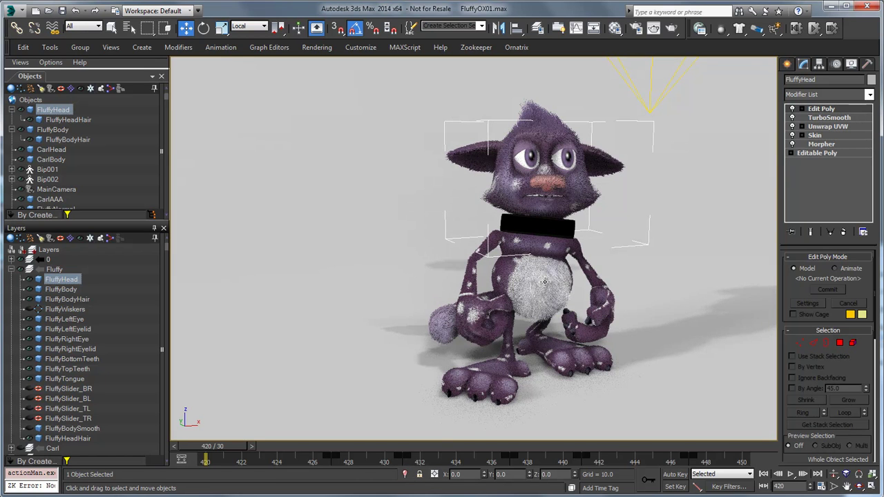